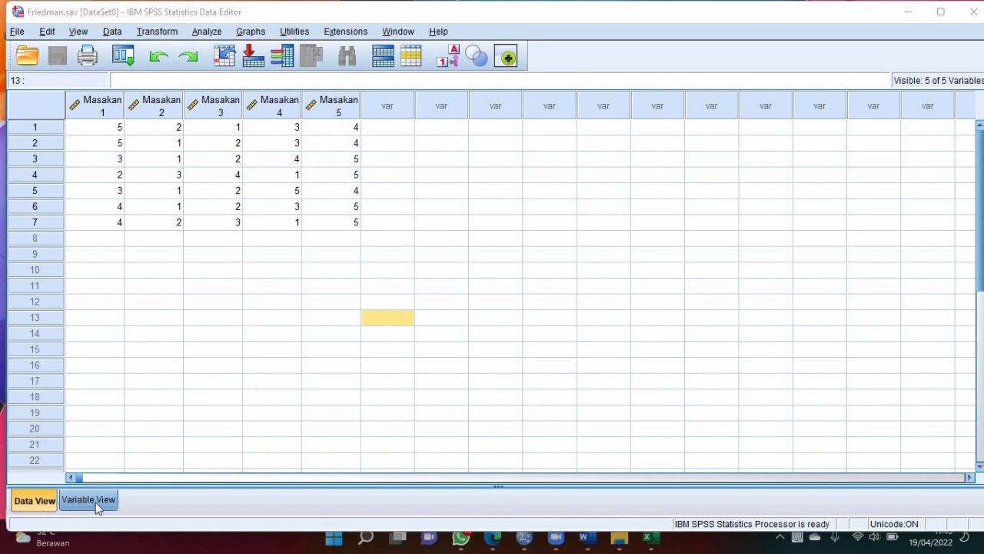
Review the five Masakan score variables and their labels in Variable View
{"action": "left_click", "coordinate": [91, 501]}
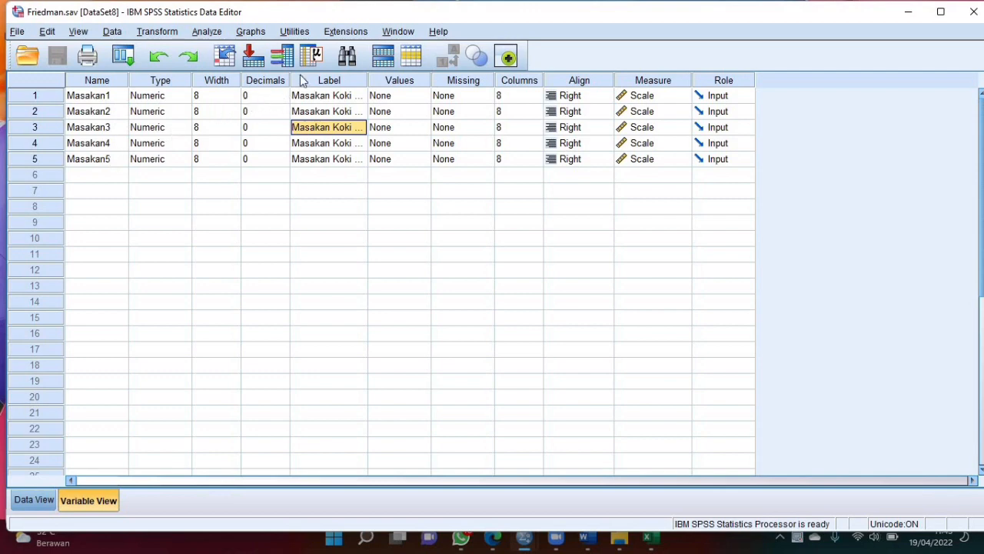
{"action": "left_click", "coordinate": [348, 99]}
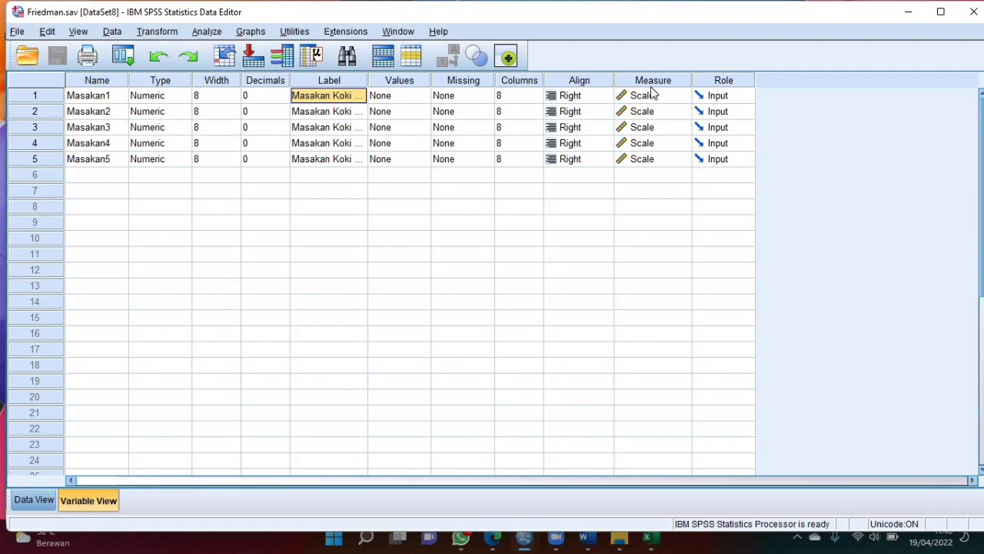
Start a K Related Samples nonparametric test from Analyze > Legacy Dialogs
{"action": "left_click", "coordinate": [204, 34]}
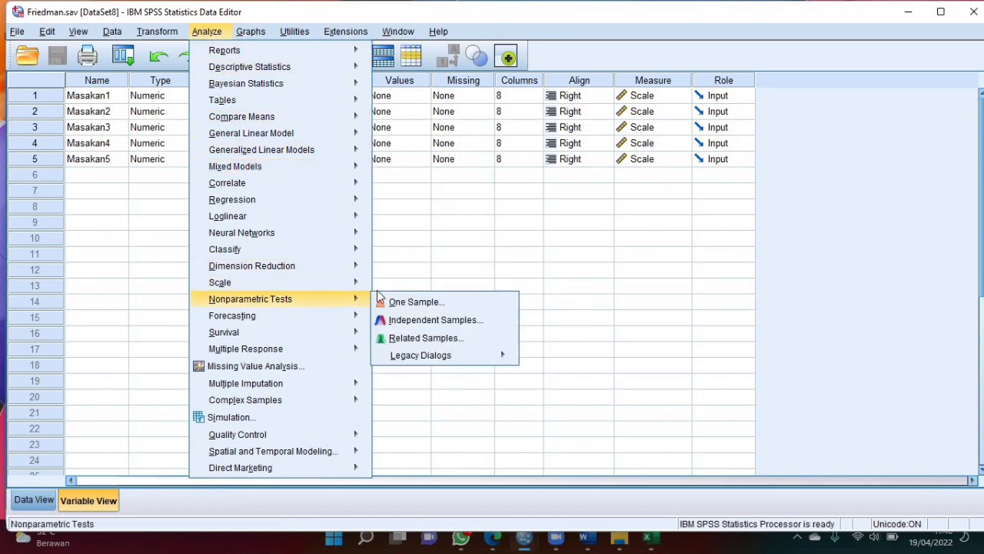
{"action": "mouse_move", "coordinate": [250, 299]}
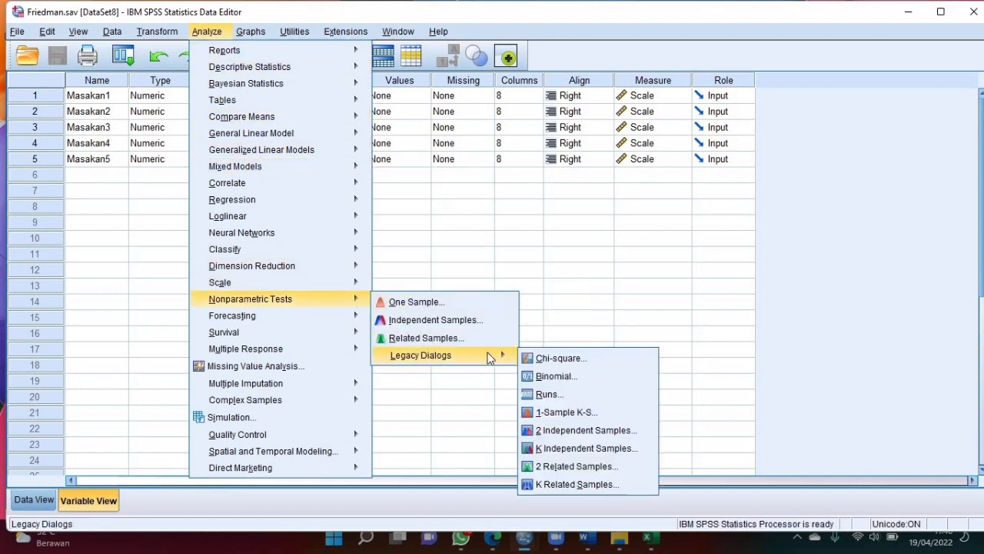
{"action": "mouse_move", "coordinate": [420, 355]}
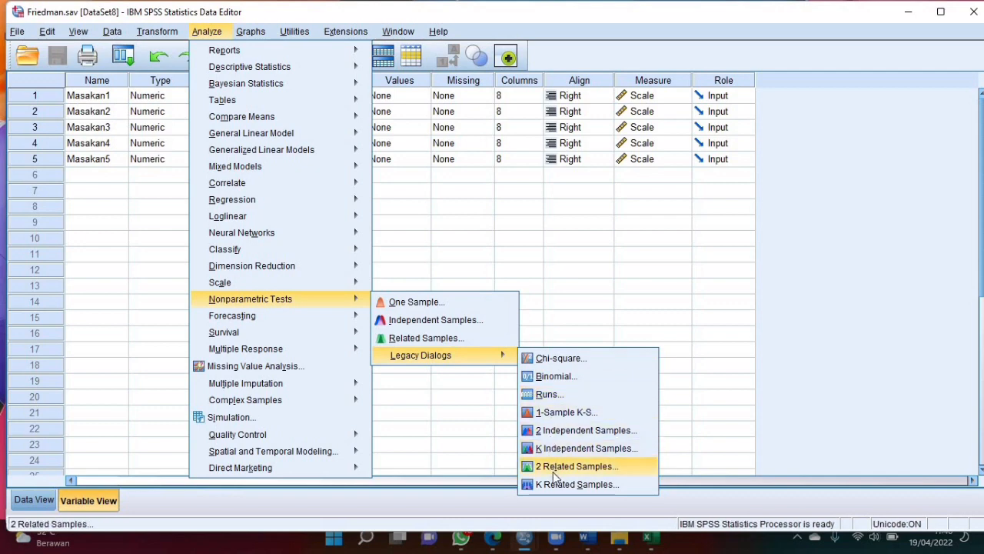
{"action": "left_click", "coordinate": [553, 478]}
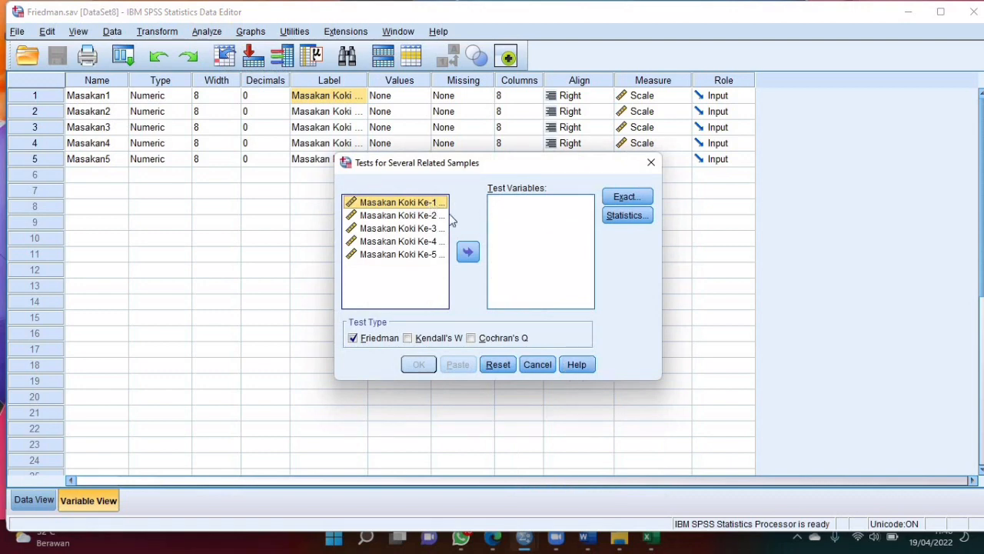
Add Masakan Koki Ke-1 through Ke-5 as the Friedman test variables
{"action": "left_click", "coordinate": [471, 253]}
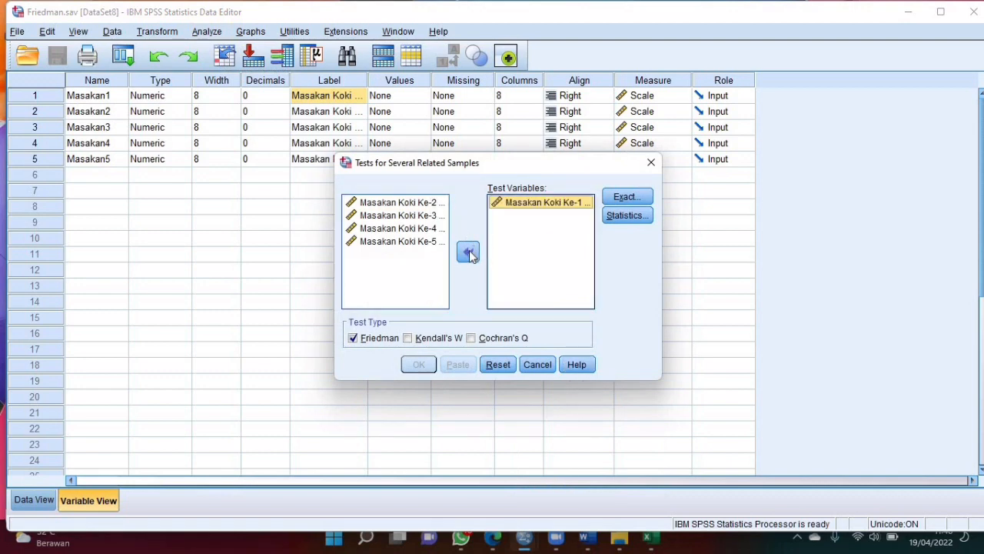
{"action": "left_click", "coordinate": [427, 203]}
{"action": "left_click", "coordinate": [468, 253]}
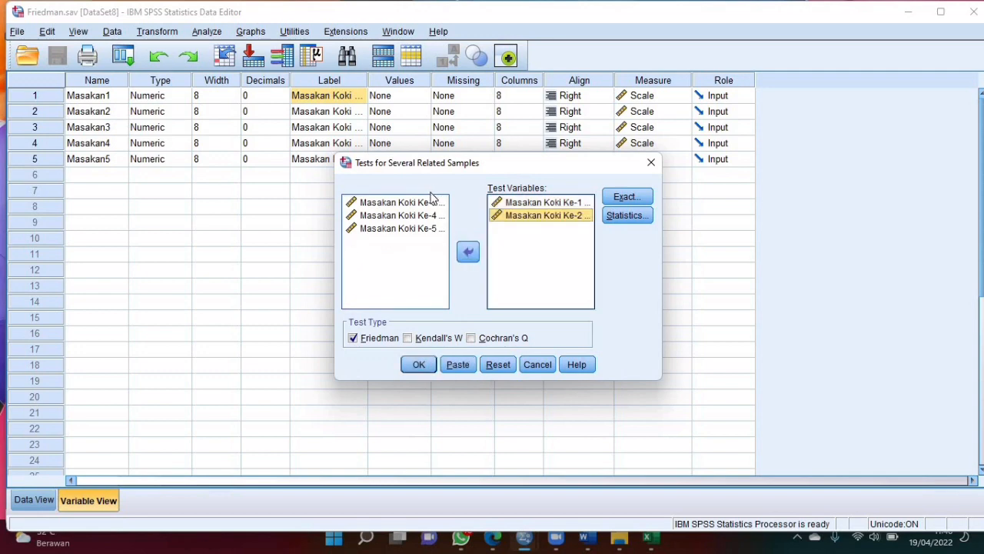
{"action": "left_click", "coordinate": [415, 203]}
{"action": "left_click", "coordinate": [469, 252]}
{"action": "left_click", "coordinate": [433, 203]}
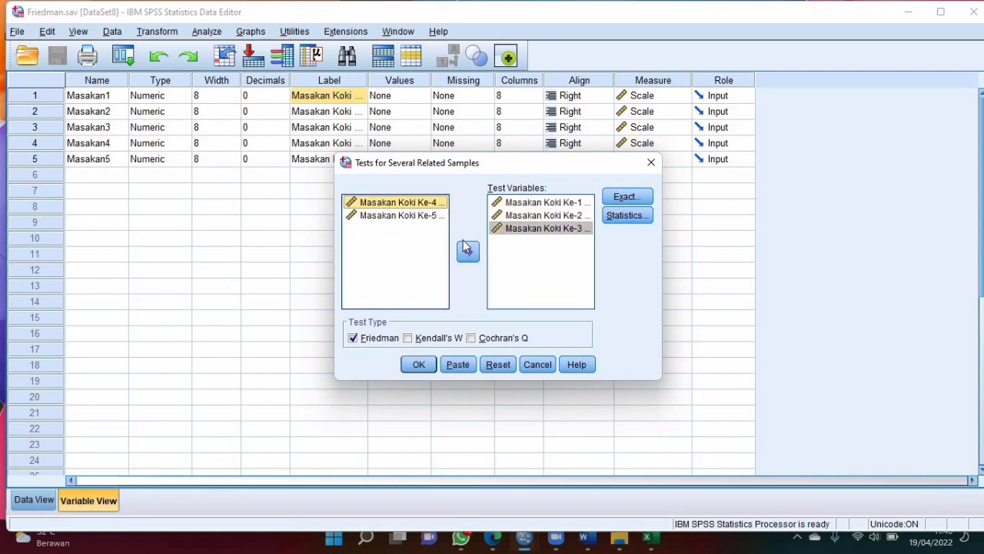
{"action": "double_click", "coordinate": [430, 203]}
{"action": "left_click", "coordinate": [438, 203]}
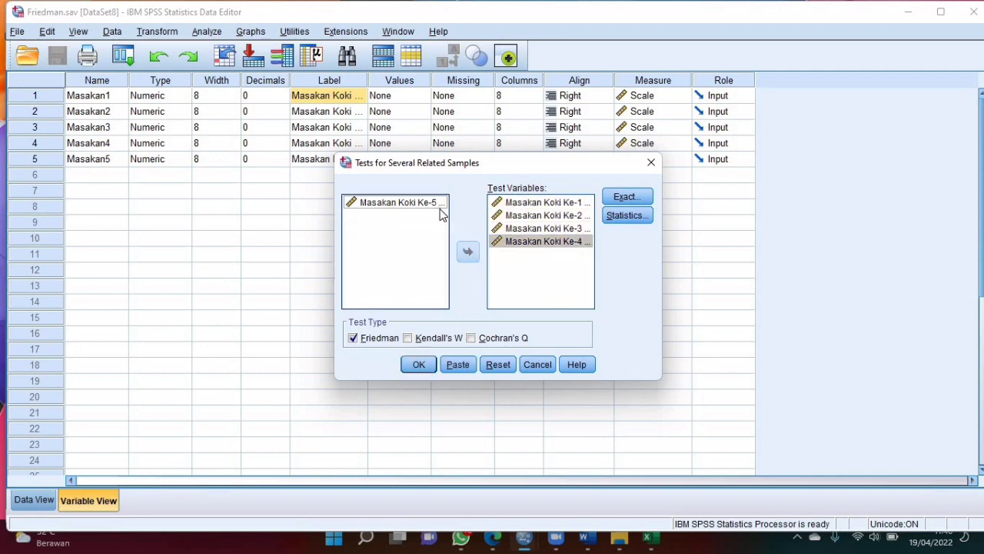
{"action": "left_click", "coordinate": [468, 253]}
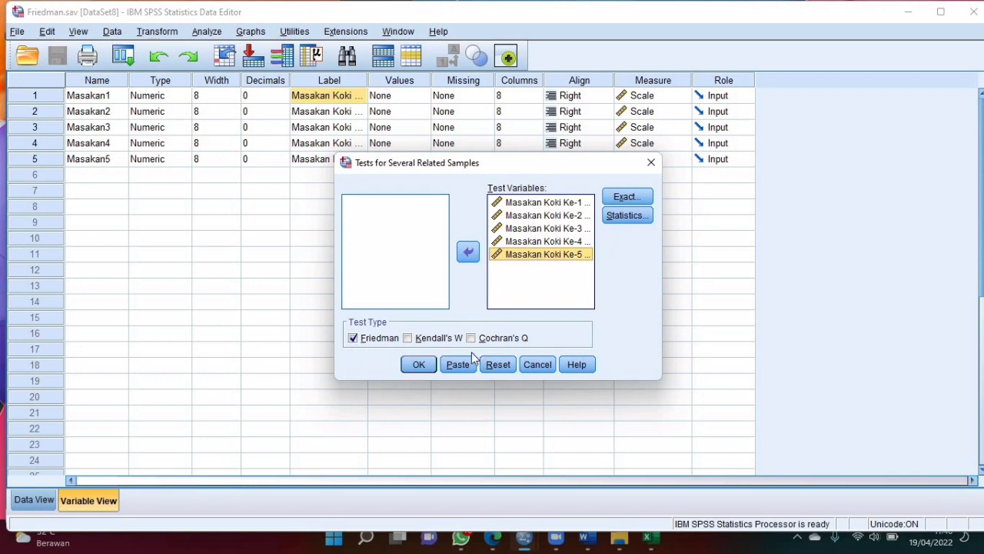
Include Descriptive statistics and run the Friedman test (Chi-Square 15.543, df 4, Sig. .004)
{"action": "left_click", "coordinate": [627, 217]}
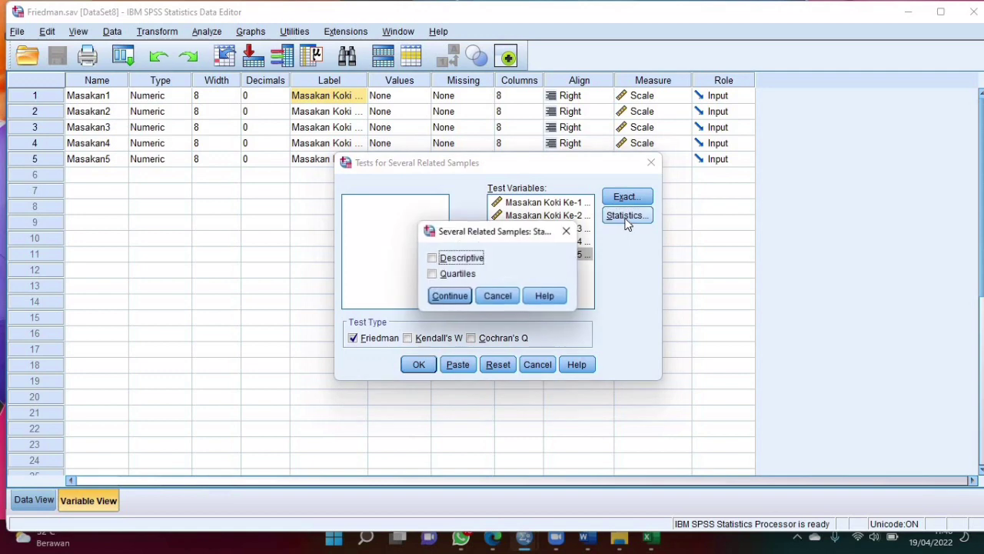
{"action": "left_click", "coordinate": [432, 260]}
{"action": "left_click", "coordinate": [450, 296]}
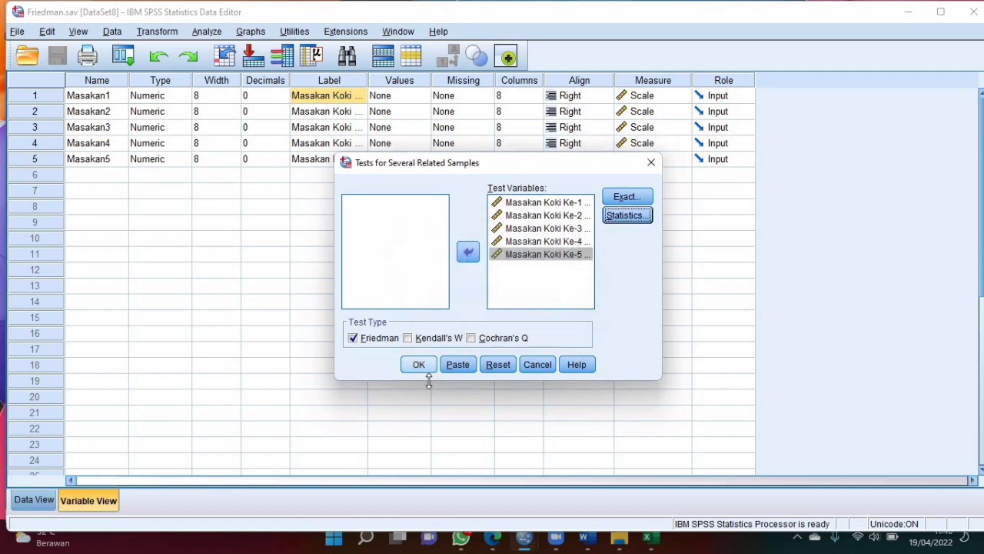
{"action": "left_click", "coordinate": [420, 366]}
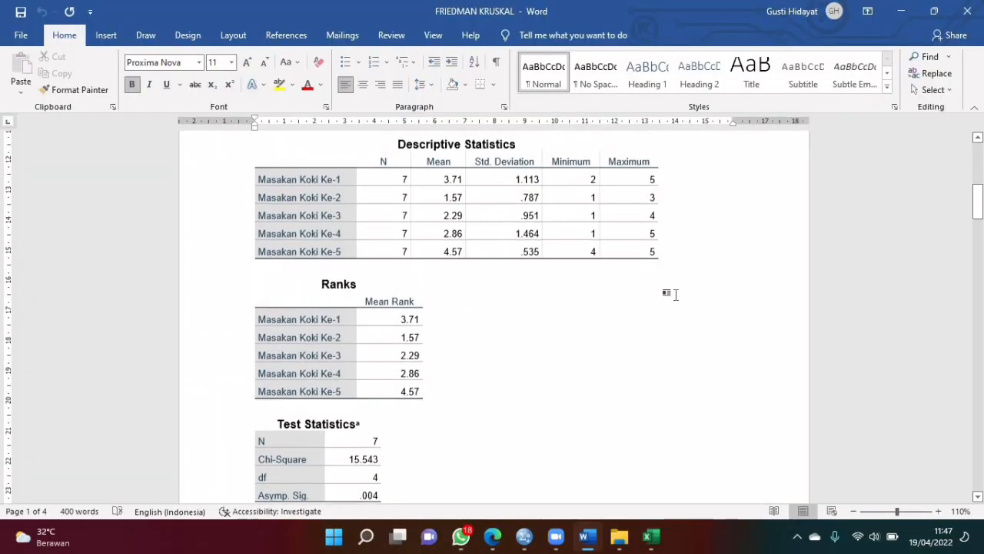
{"action": "scroll", "coordinate": [675, 293], "scroll_direction": "up", "scroll_amount": 1}
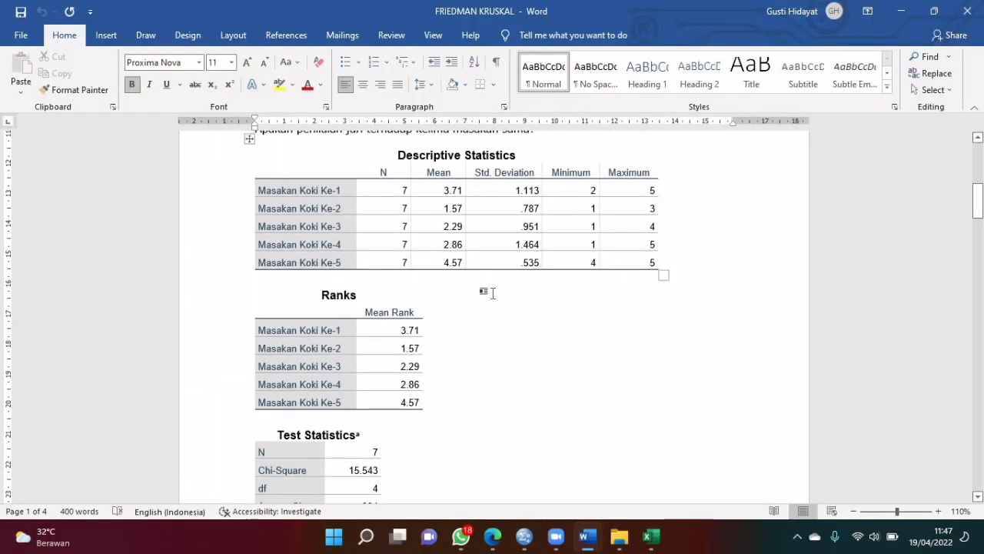
{"action": "mouse_move", "coordinate": [348, 311]}
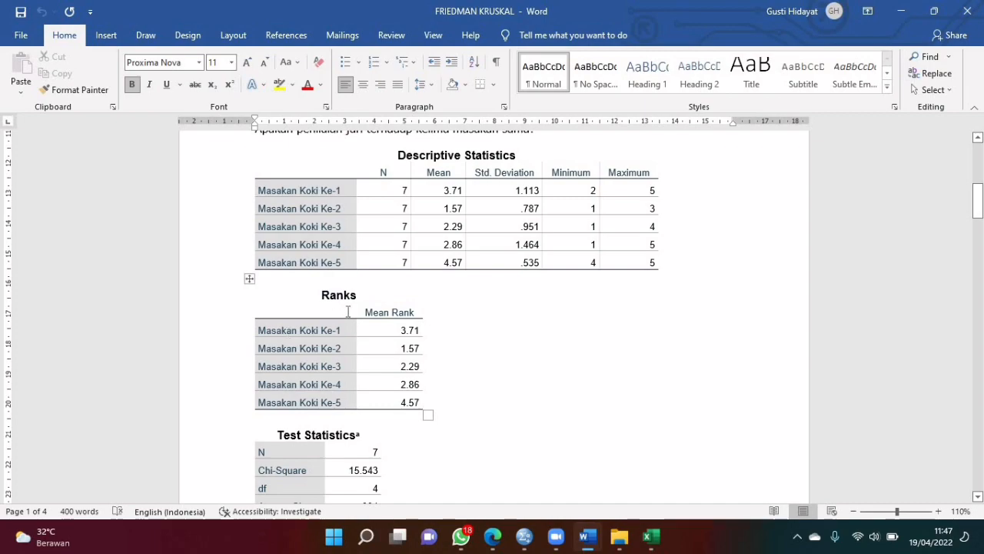
{"action": "scroll", "coordinate": [349, 306], "scroll_direction": "down", "scroll_amount": 2}
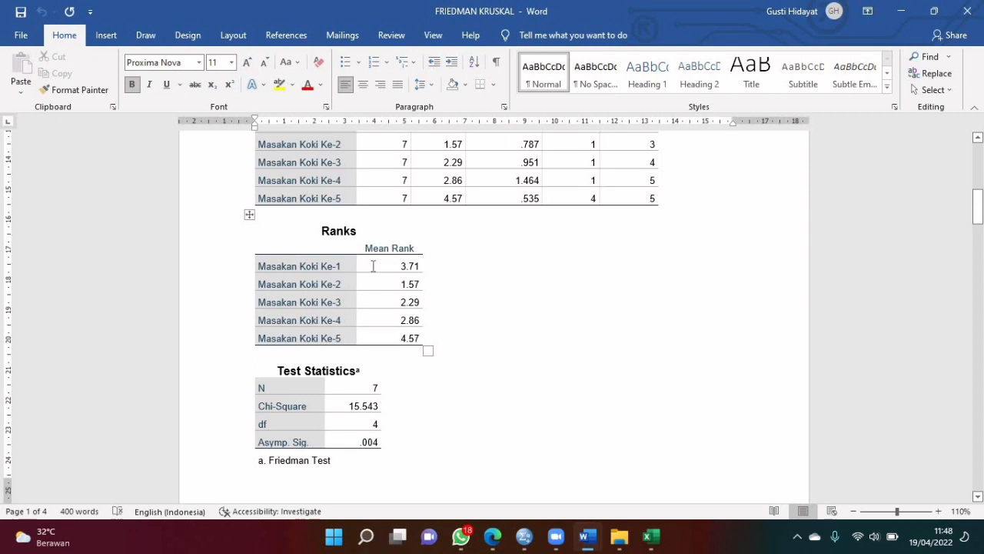
{"action": "scroll", "coordinate": [420, 281], "scroll_direction": "down", "scroll_amount": 2}
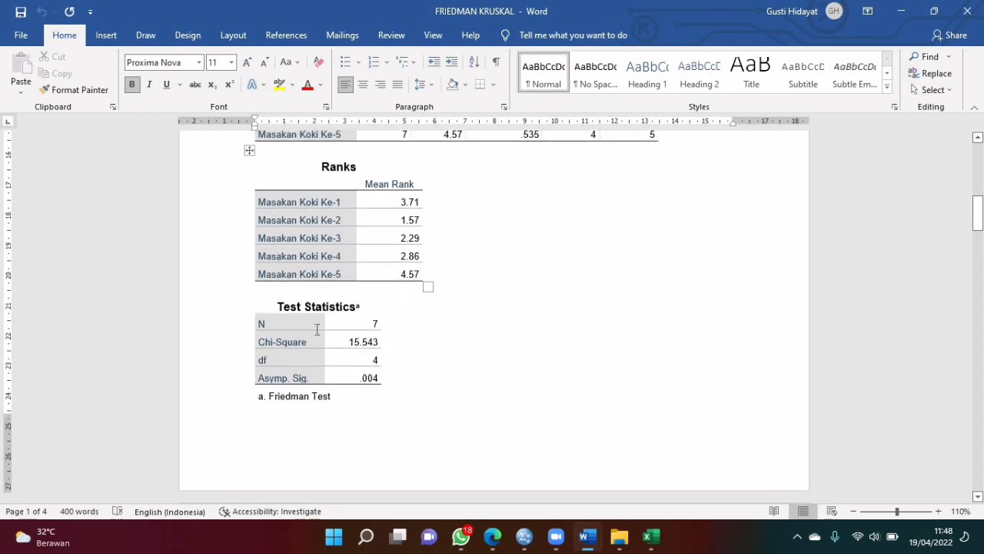
{"action": "scroll", "coordinate": [317, 329], "scroll_direction": "down", "scroll_amount": 2}
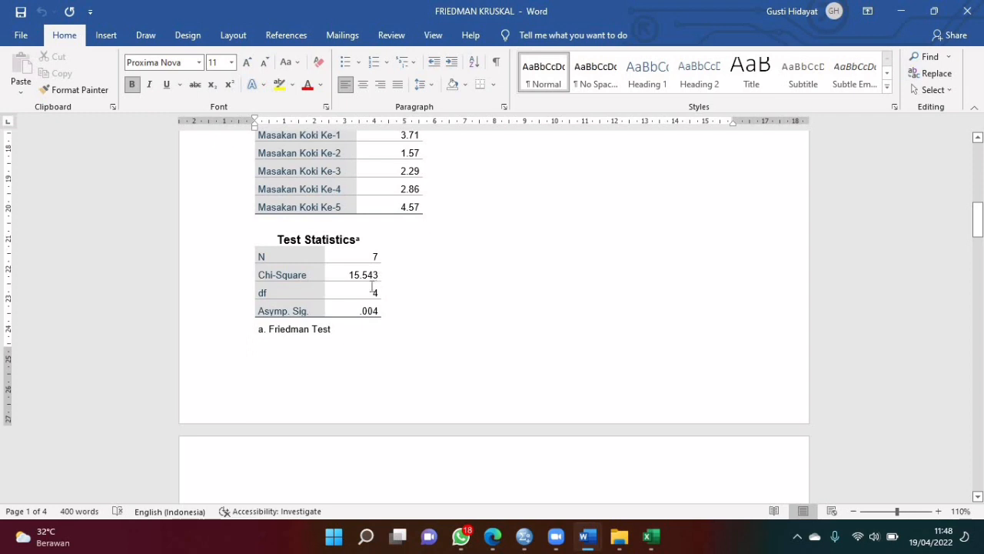
{"action": "mouse_move", "coordinate": [317, 350]}
{"action": "scroll", "coordinate": [449, 312], "scroll_direction": "down", "scroll_amount": 2}
{"action": "scroll", "coordinate": [449, 312], "scroll_direction": "down", "scroll_amount": 1}
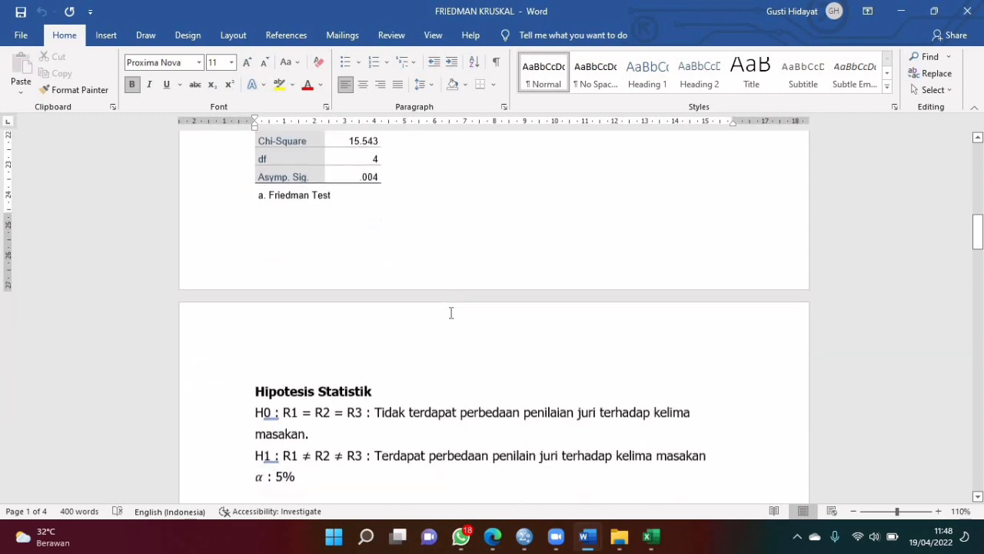
{"action": "scroll", "coordinate": [422, 369], "scroll_direction": "down", "scroll_amount": 4}
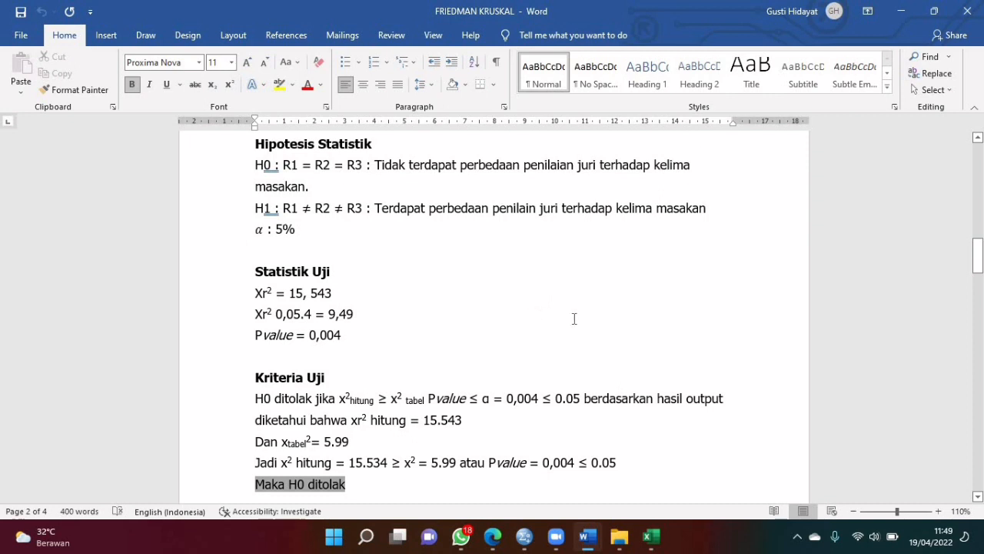
{"action": "scroll", "coordinate": [570, 321], "scroll_direction": "down", "scroll_amount": 5}
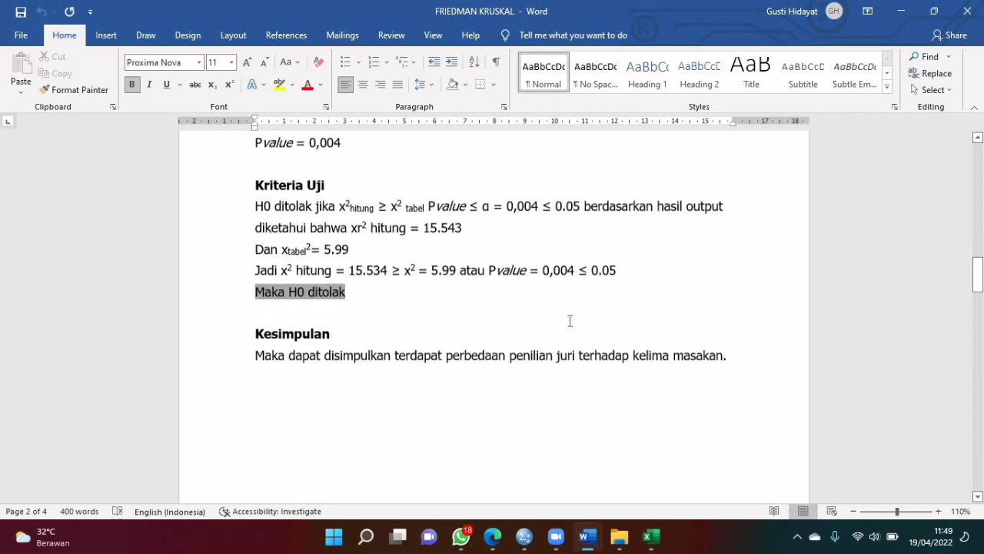